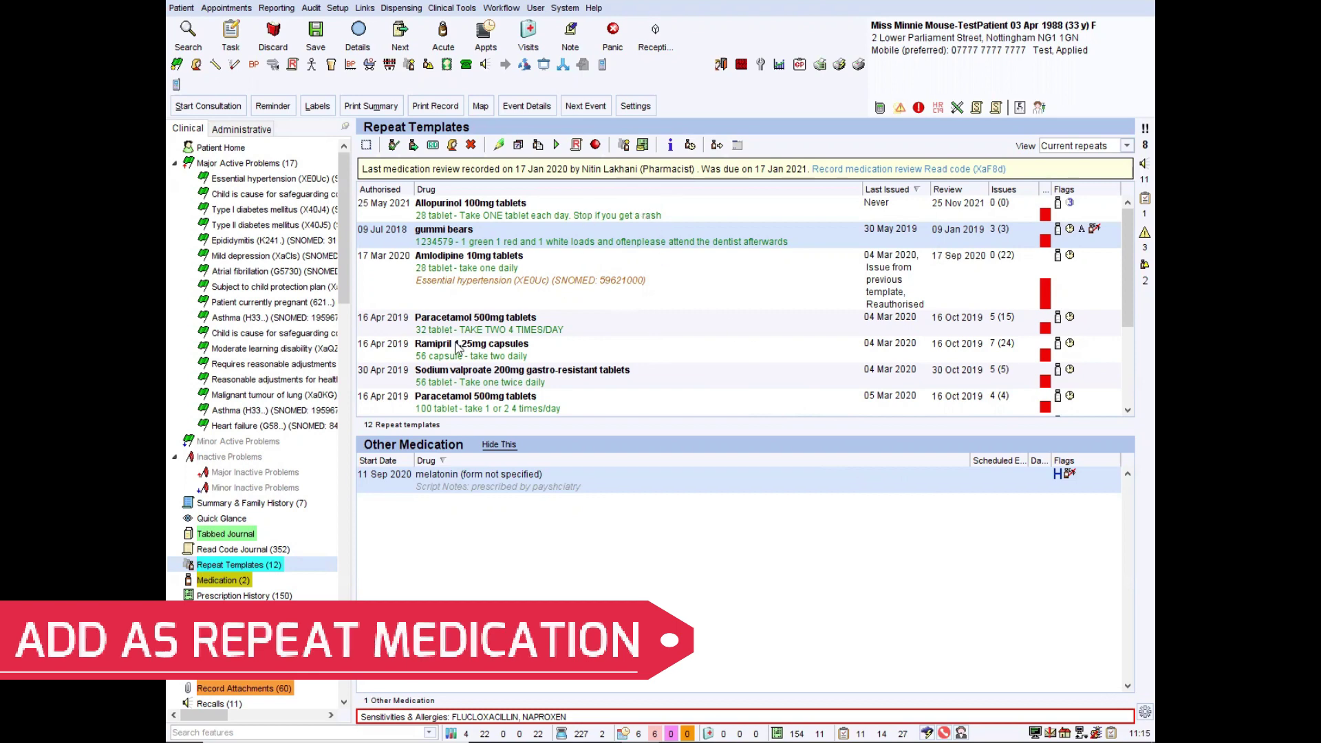
Add a repeat for Humira 80mg/0.8ml pre-filled pens, found by searching 'humira'
{"action": "left_click", "coordinate": [623, 144]}
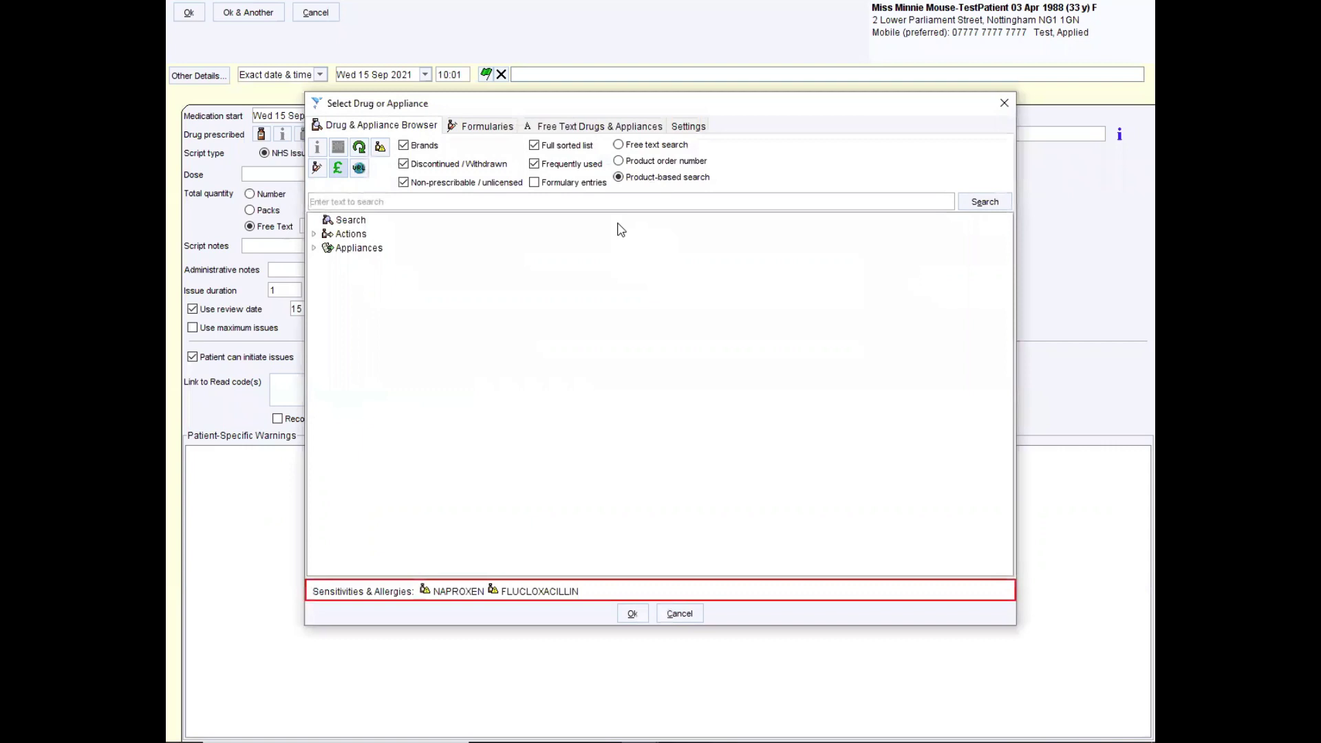
{"action": "type", "text": "humira"}
{"action": "key", "text": "Return"}
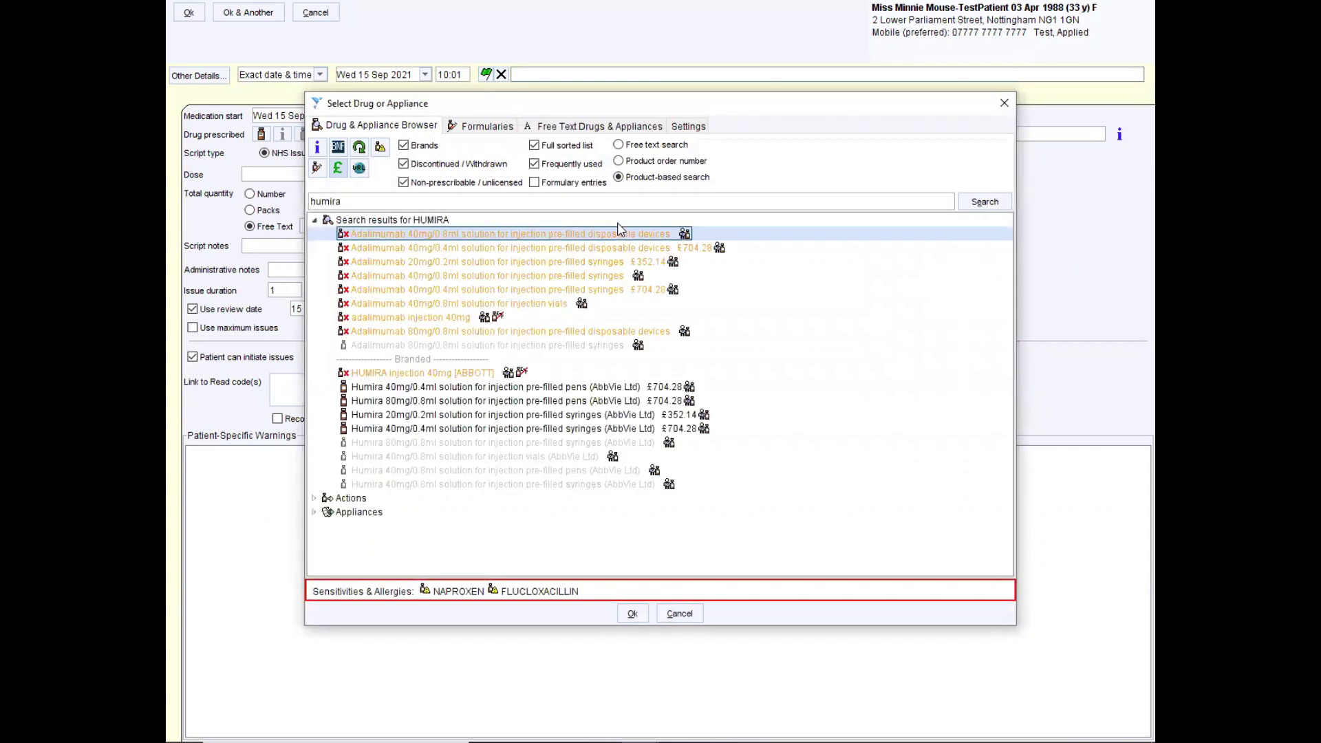
{"action": "left_click", "coordinate": [475, 401]}
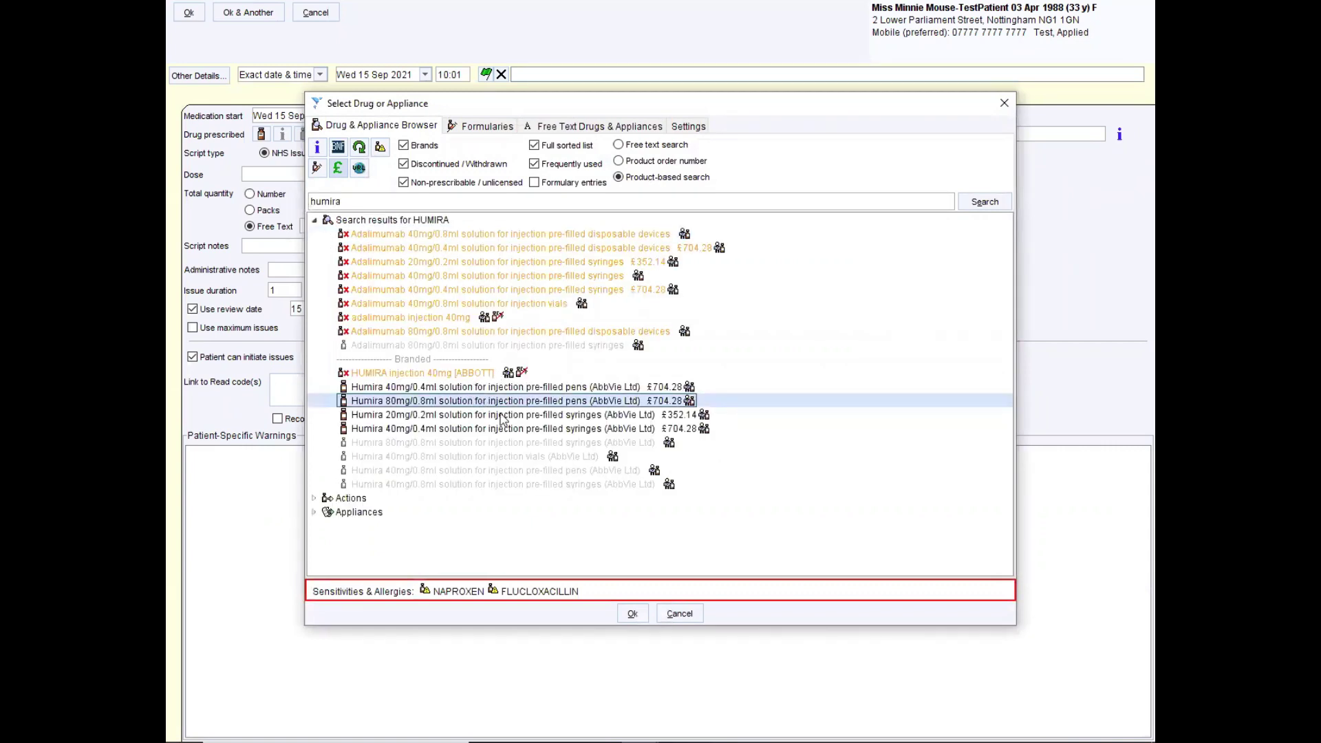
{"action": "left_click", "coordinate": [631, 616]}
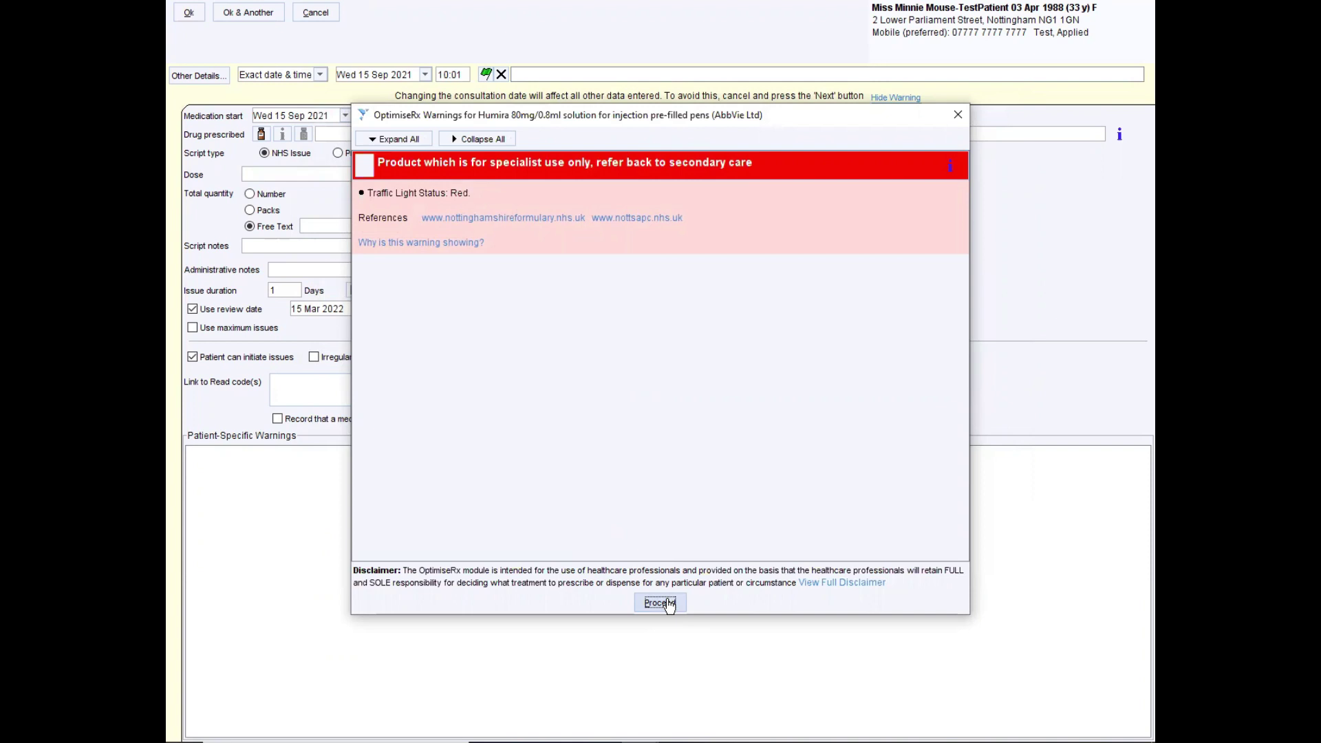
Accept the specialist-use warning and set the dose to 'oncea month'
{"action": "left_click", "coordinate": [661, 603]}
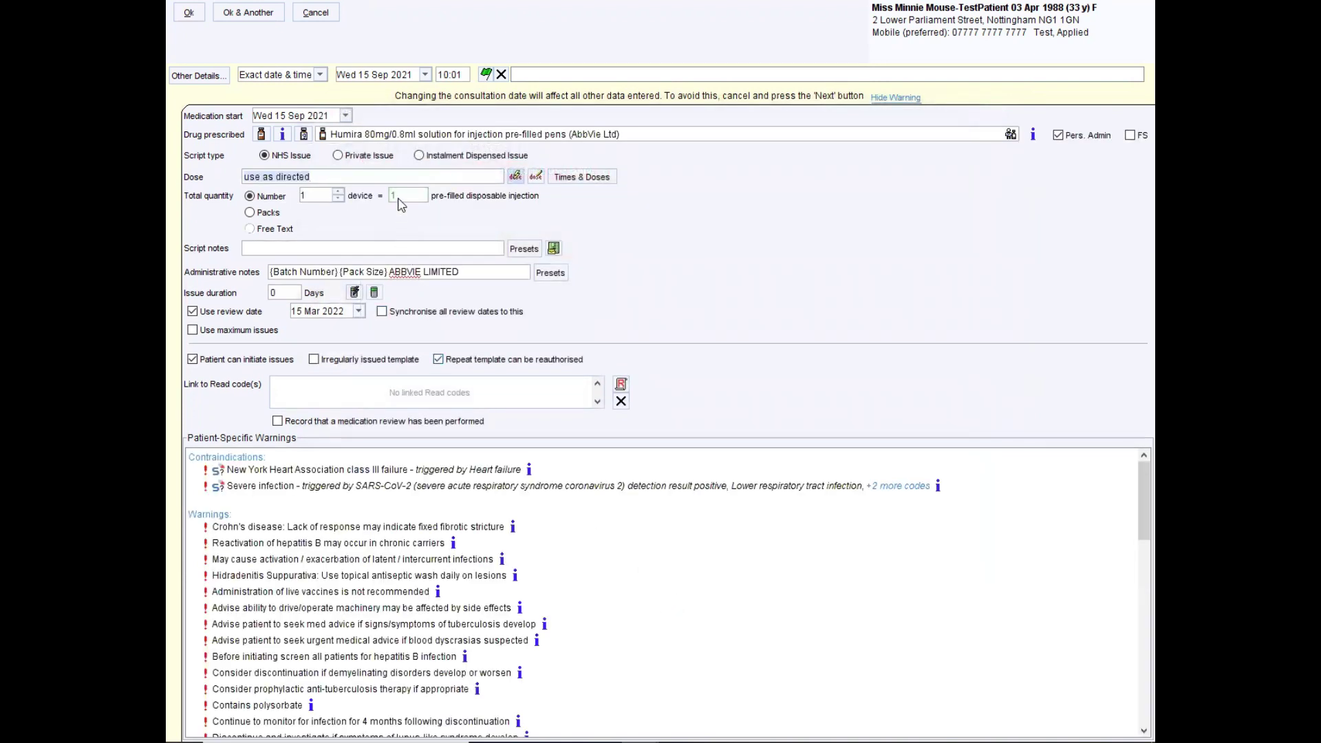
{"action": "key", "text": "ctrl+a"}
{"action": "type", "text": "oncea month"}
{"action": "left_click", "coordinate": [311, 197]}
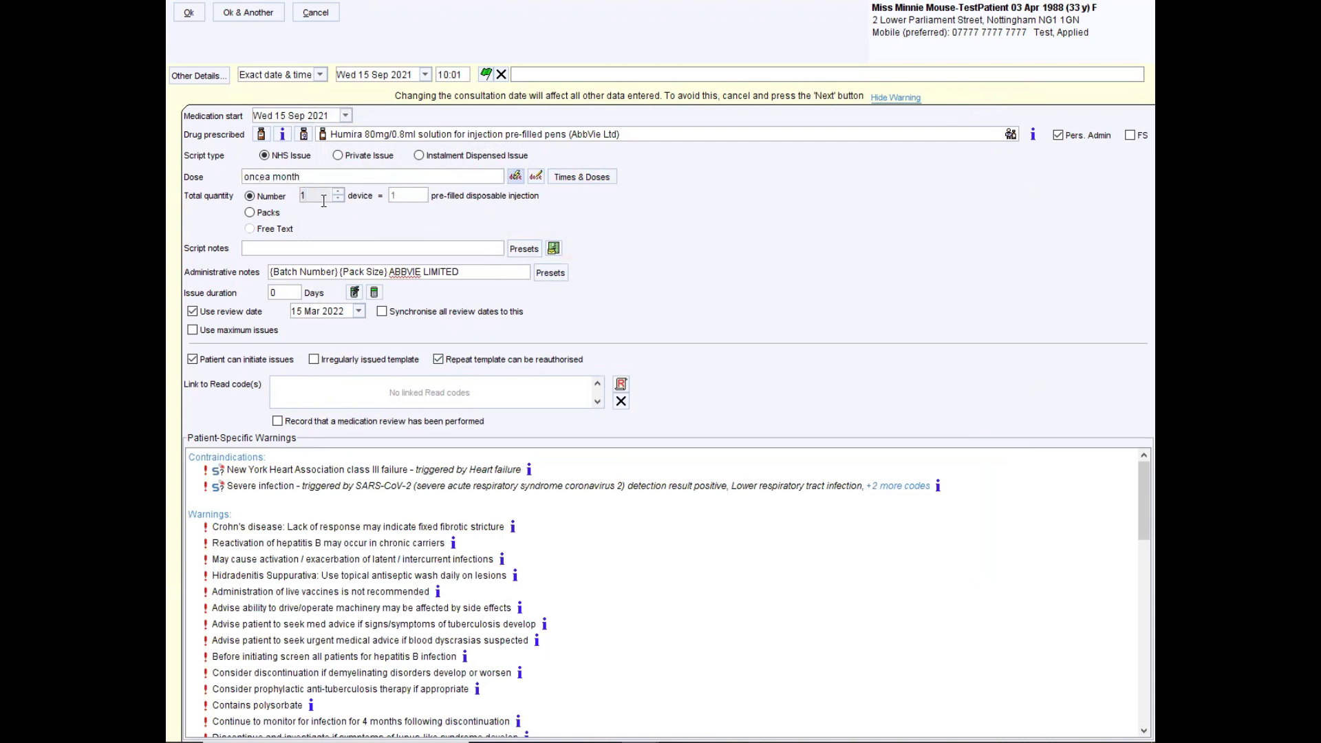
Add the 'ISSUED' script note and change the administrative notes to 'Practice'
{"action": "left_click", "coordinate": [274, 247]}
{"action": "type", "text": "ISSUED"}
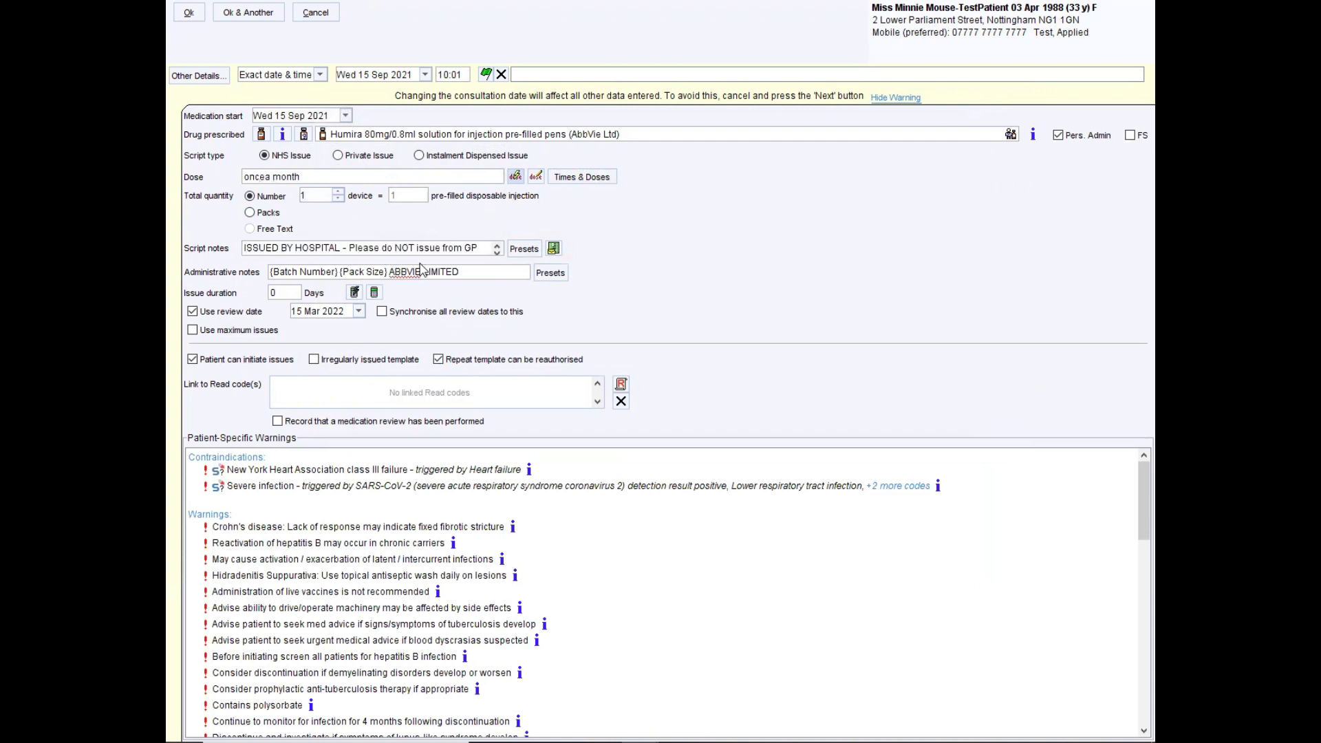
{"action": "left_click_drag", "start_coordinate": [472, 272], "coordinate": [267, 275]}
{"action": "type", "text": "Practice"}
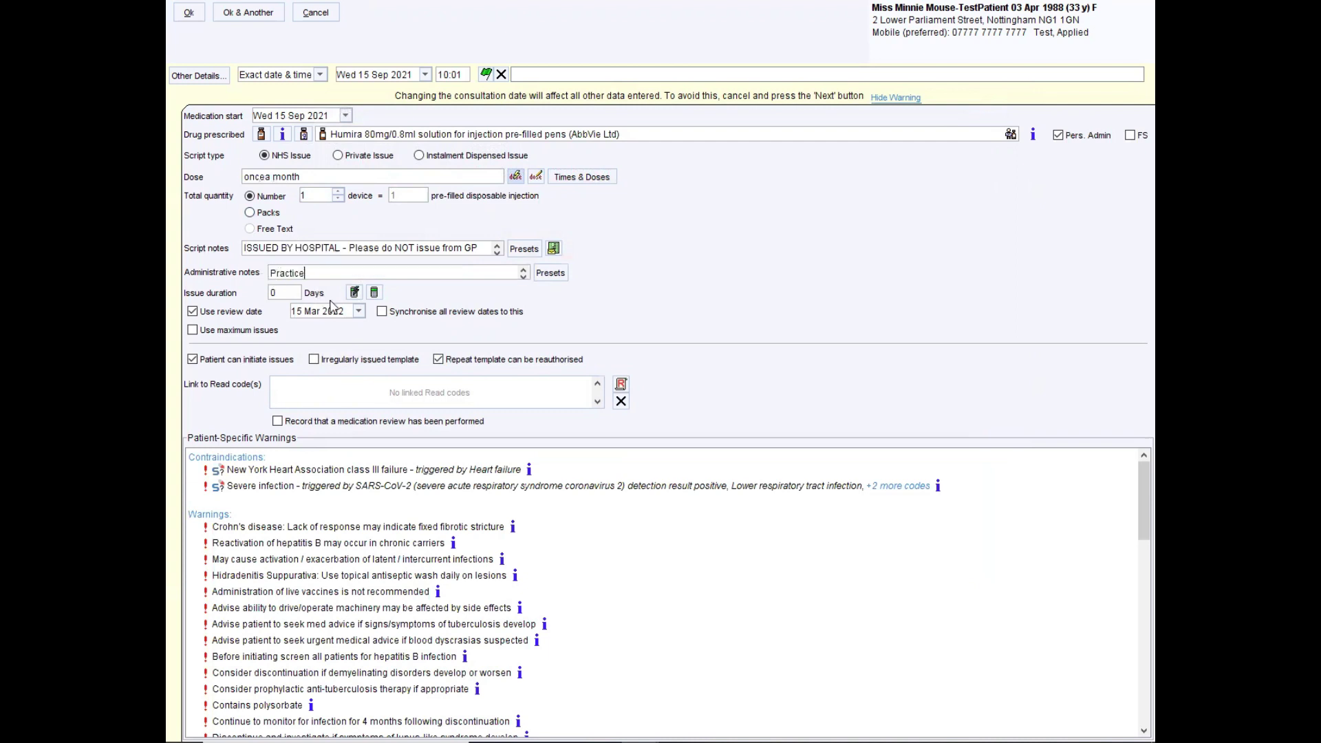
Set a 900-day issue duration and 15 Sep 2021 review, disabling patient-initiated issues and reauthorisation
{"action": "left_click", "coordinate": [288, 294]}
{"action": "type", "text": "900"}
{"action": "left_click", "coordinate": [337, 316]}
{"action": "key", "text": "Tab"}
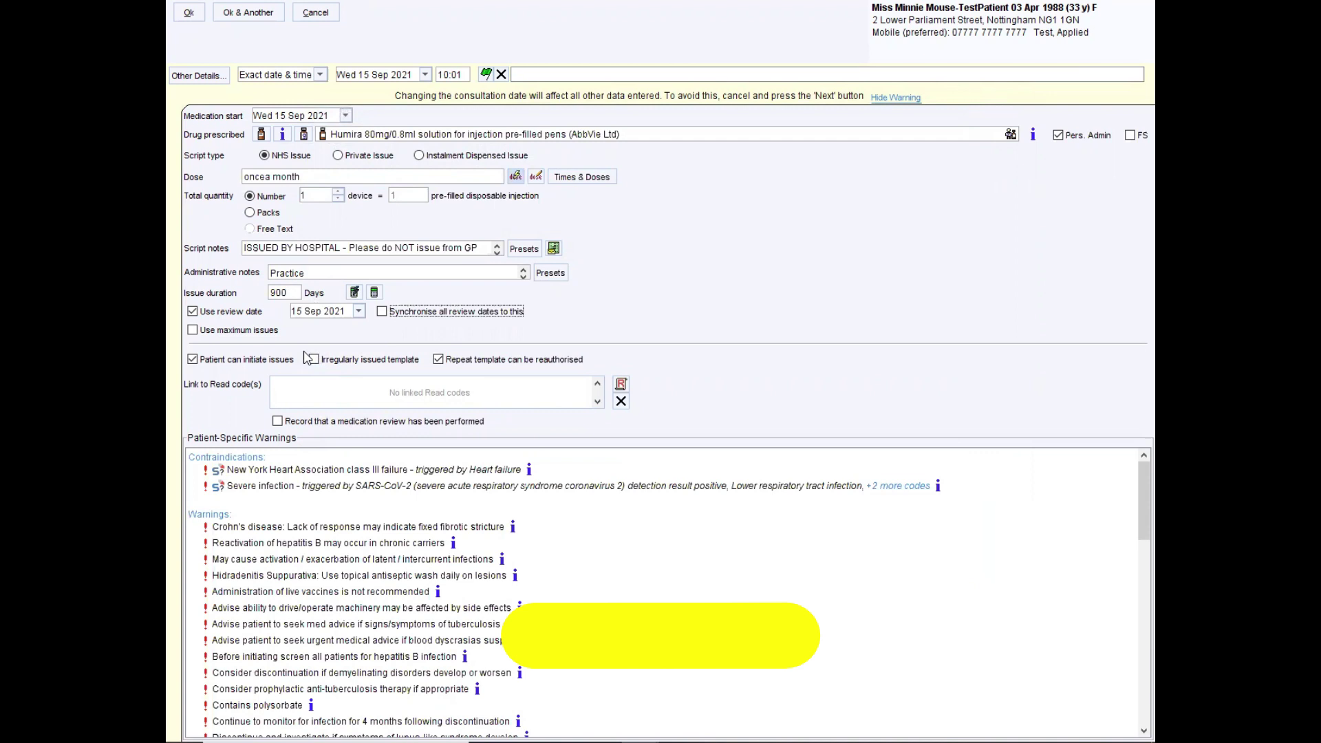
{"action": "left_click", "coordinate": [193, 360]}
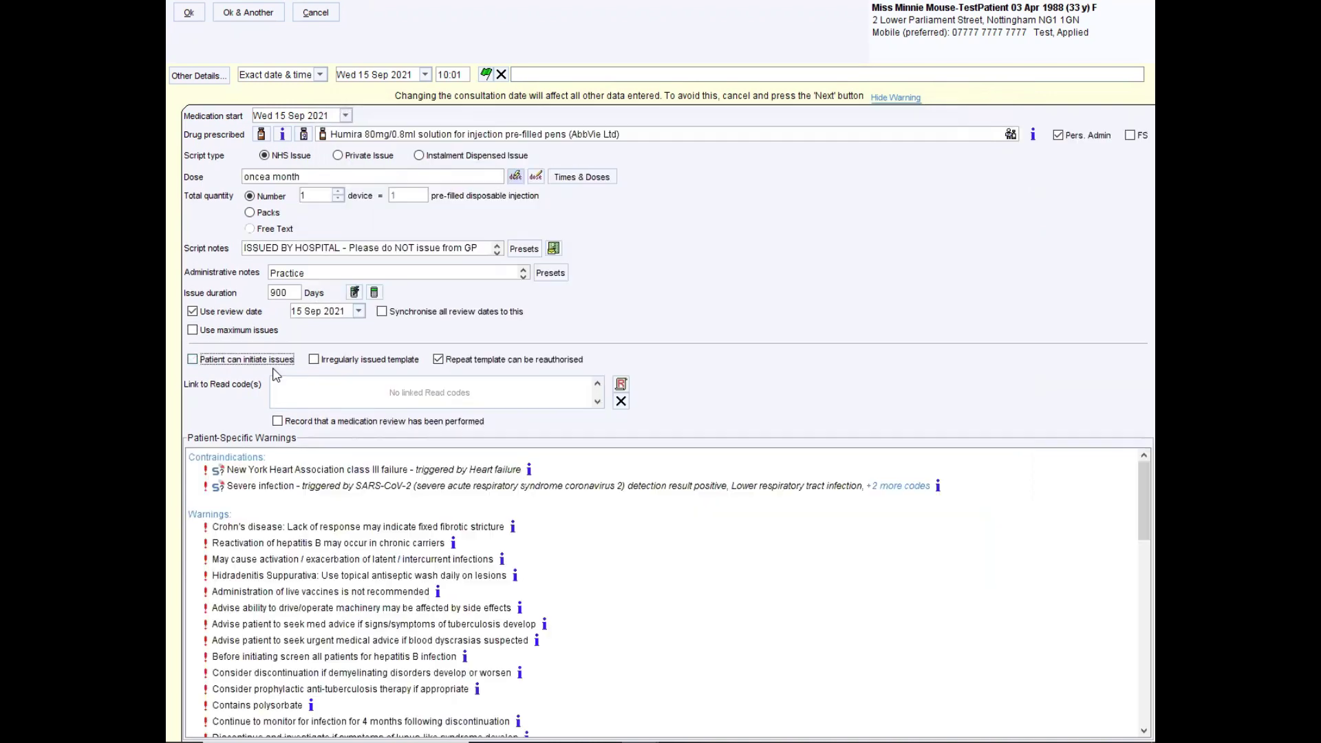
{"action": "left_click", "coordinate": [444, 362]}
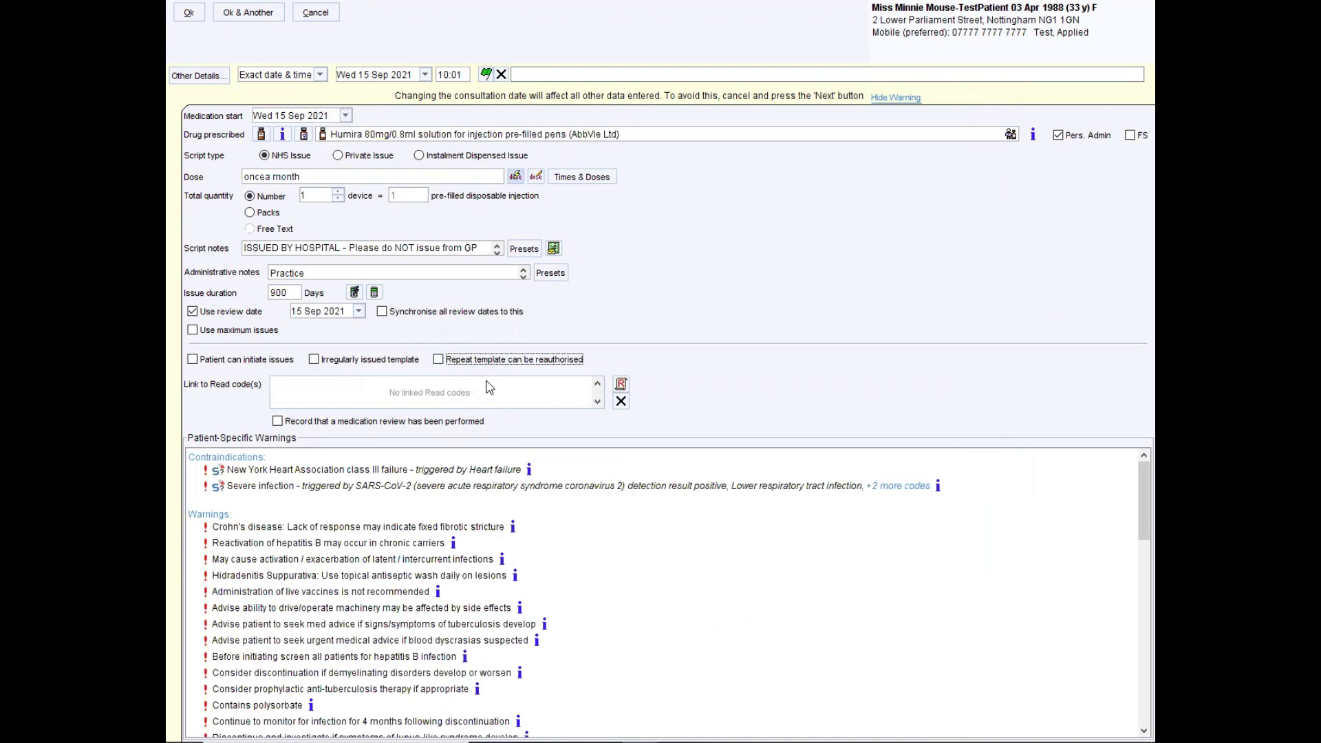
Link the Malignant tumour of lung Read code and save the Humira template
{"action": "left_click", "coordinate": [621, 385]}
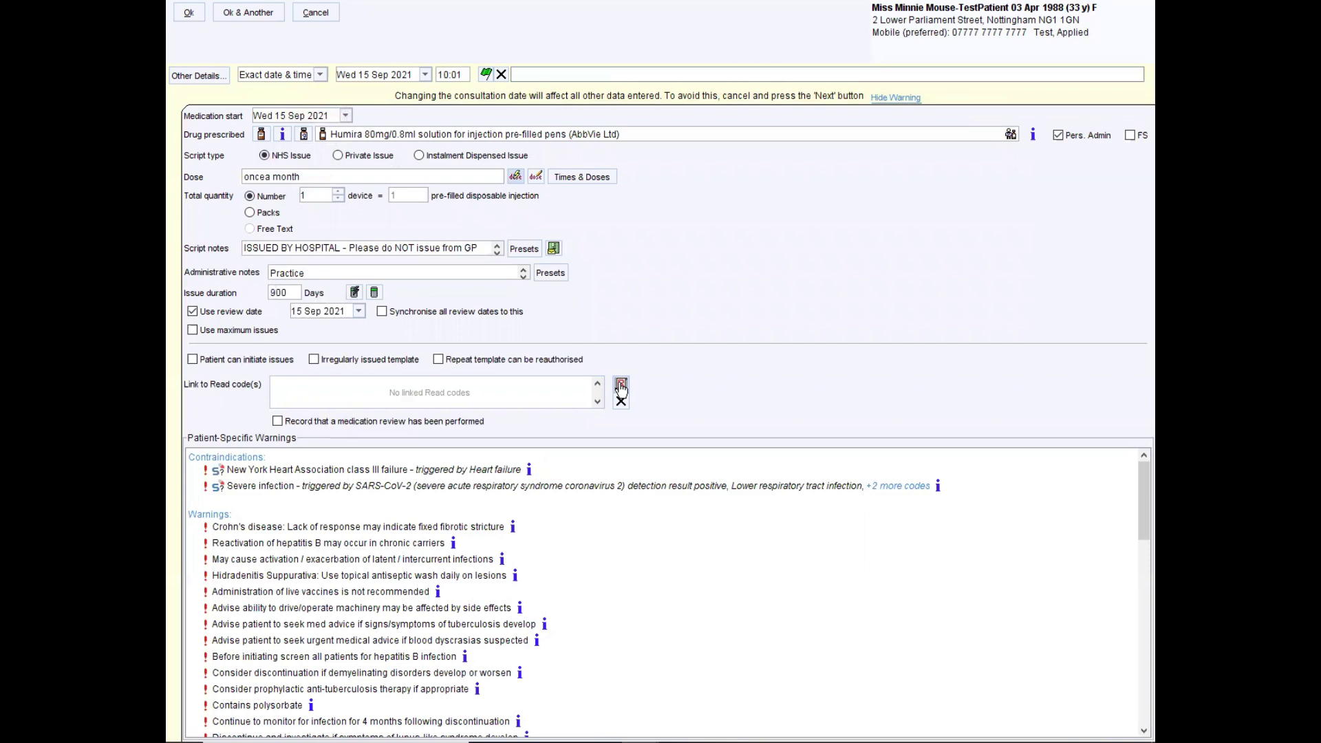
{"action": "left_click", "coordinate": [500, 508]}
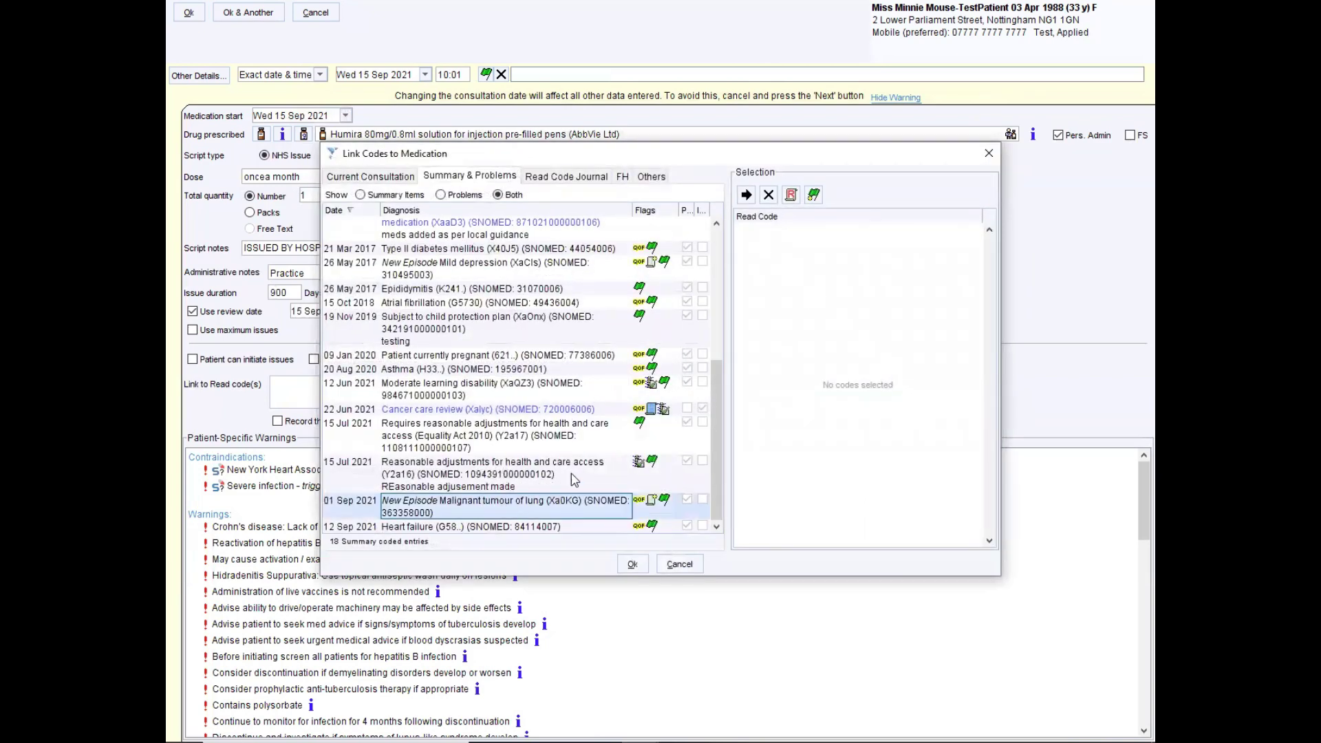
{"action": "left_click", "coordinate": [747, 195]}
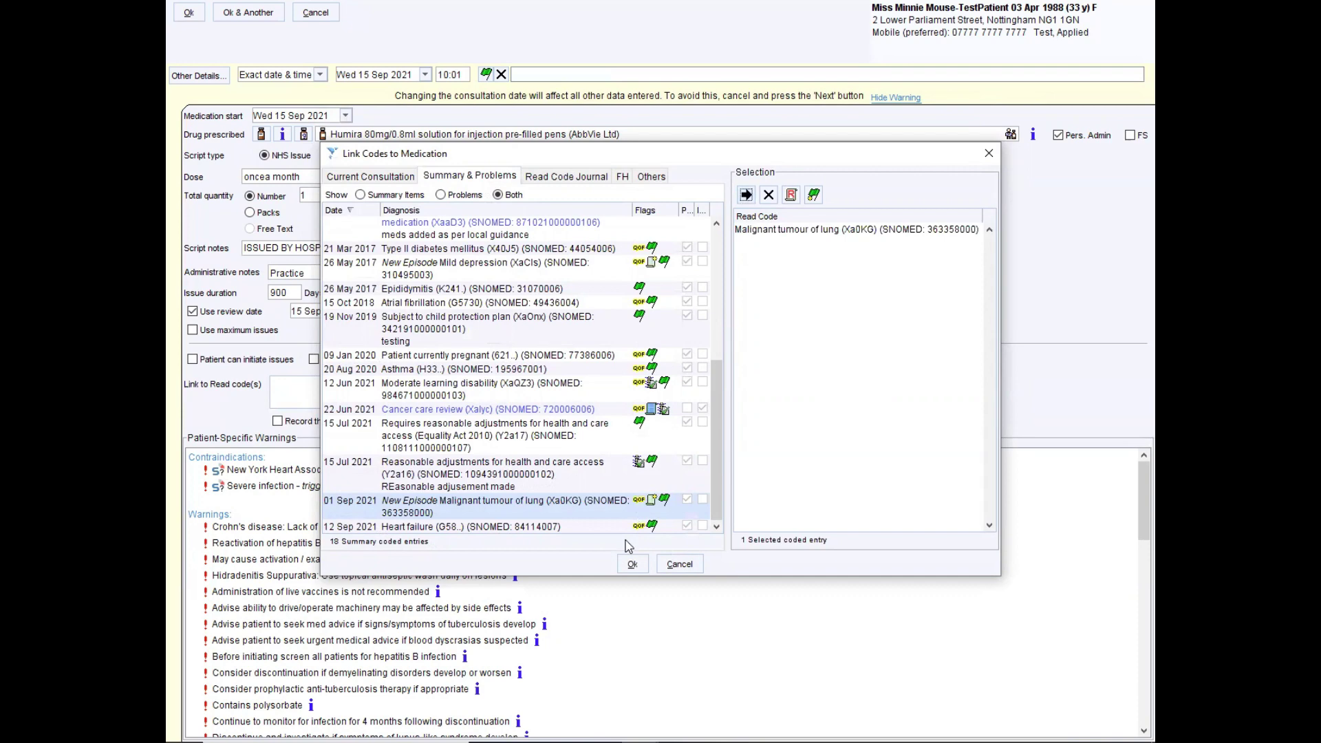
{"action": "left_click", "coordinate": [632, 564]}
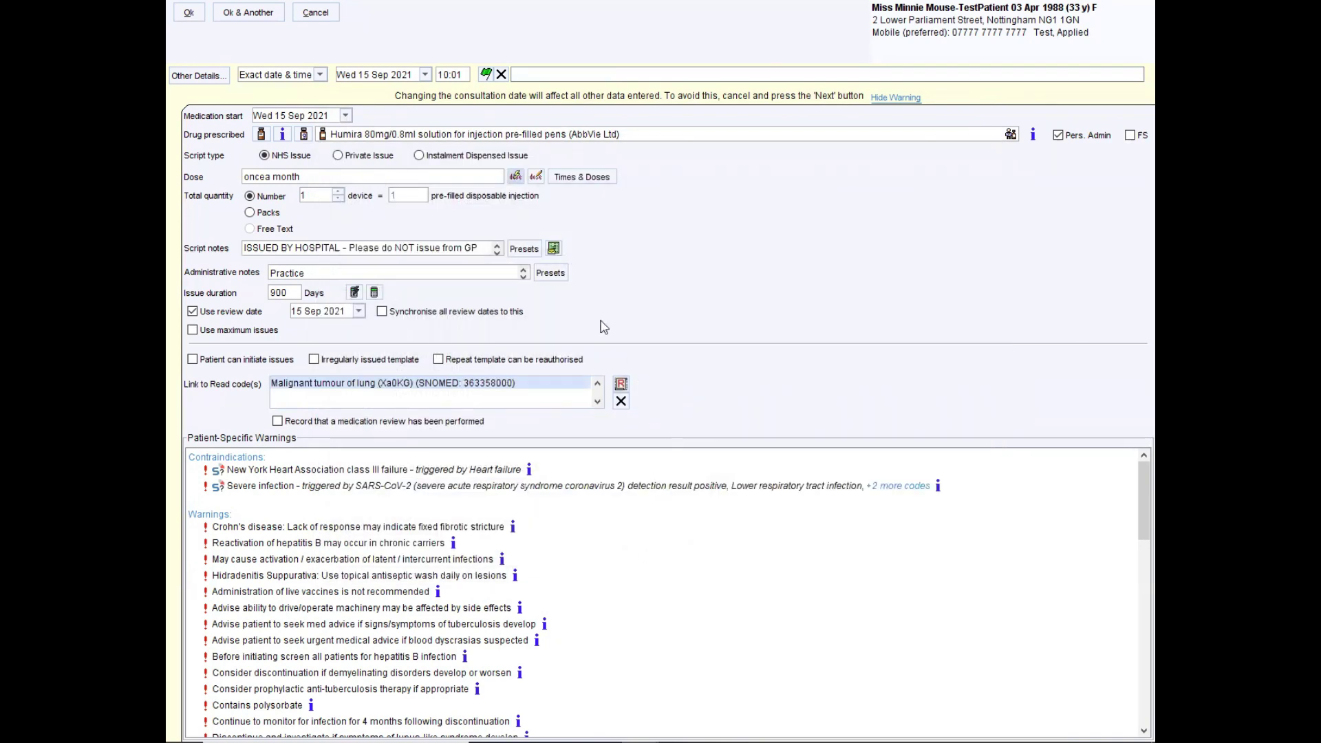
{"action": "left_click", "coordinate": [189, 13]}
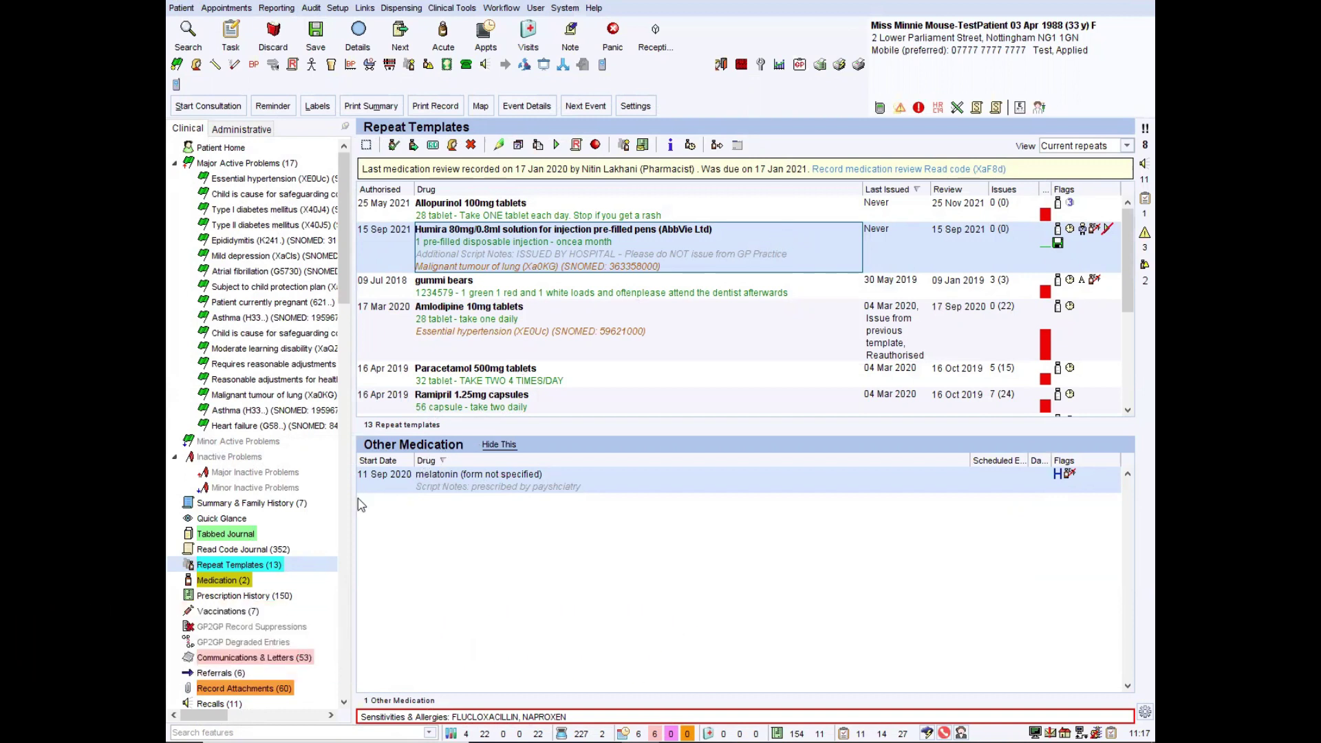
Record Other Medication, selecting Humira 80mg/0.8ml pre-filled pens from a 'hu' search
{"action": "right_click", "coordinate": [226, 580]}
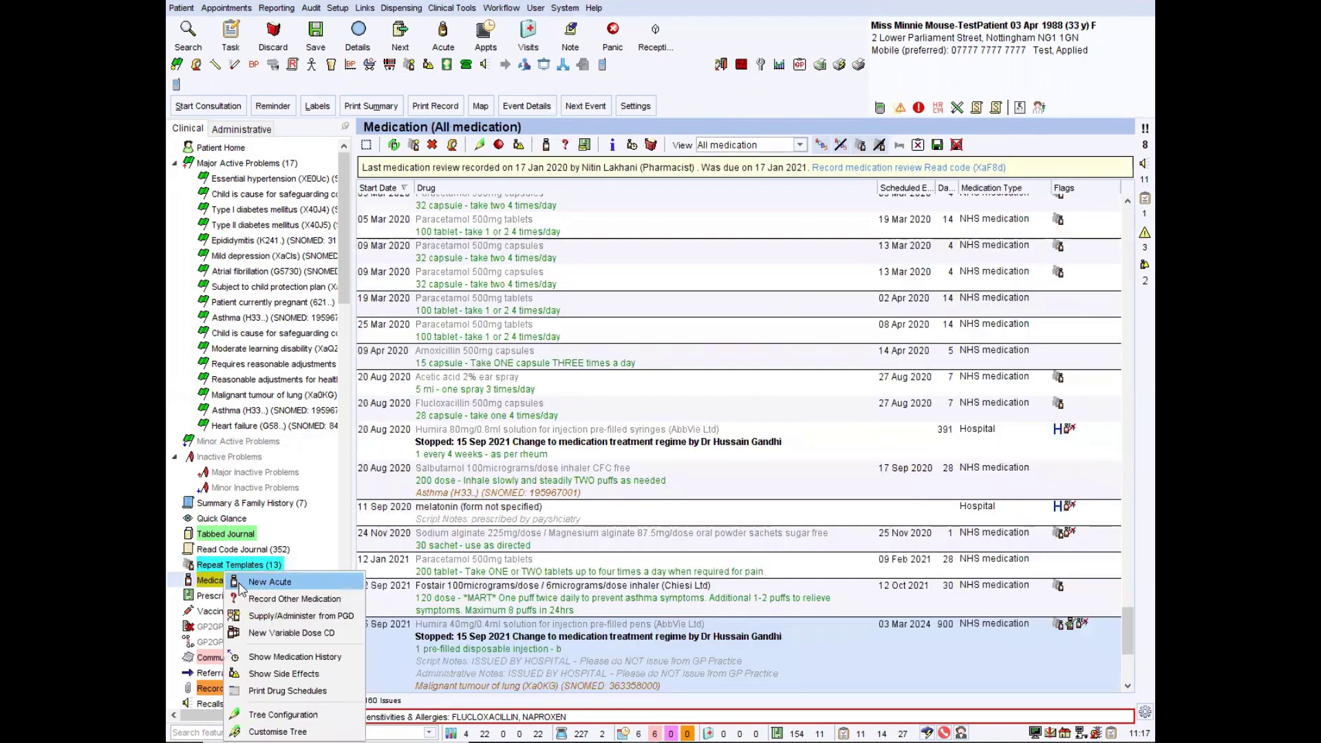
{"action": "left_click", "coordinate": [258, 600]}
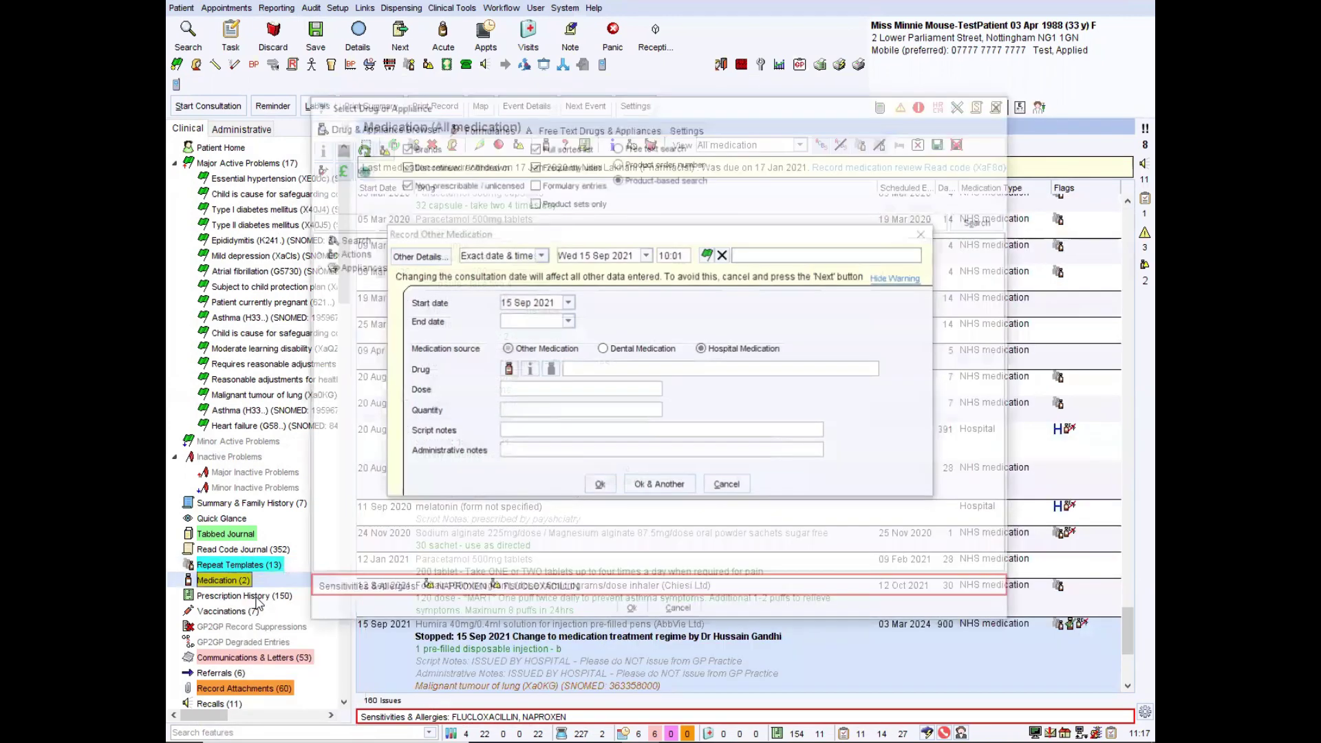
{"action": "left_click", "coordinate": [545, 221]}
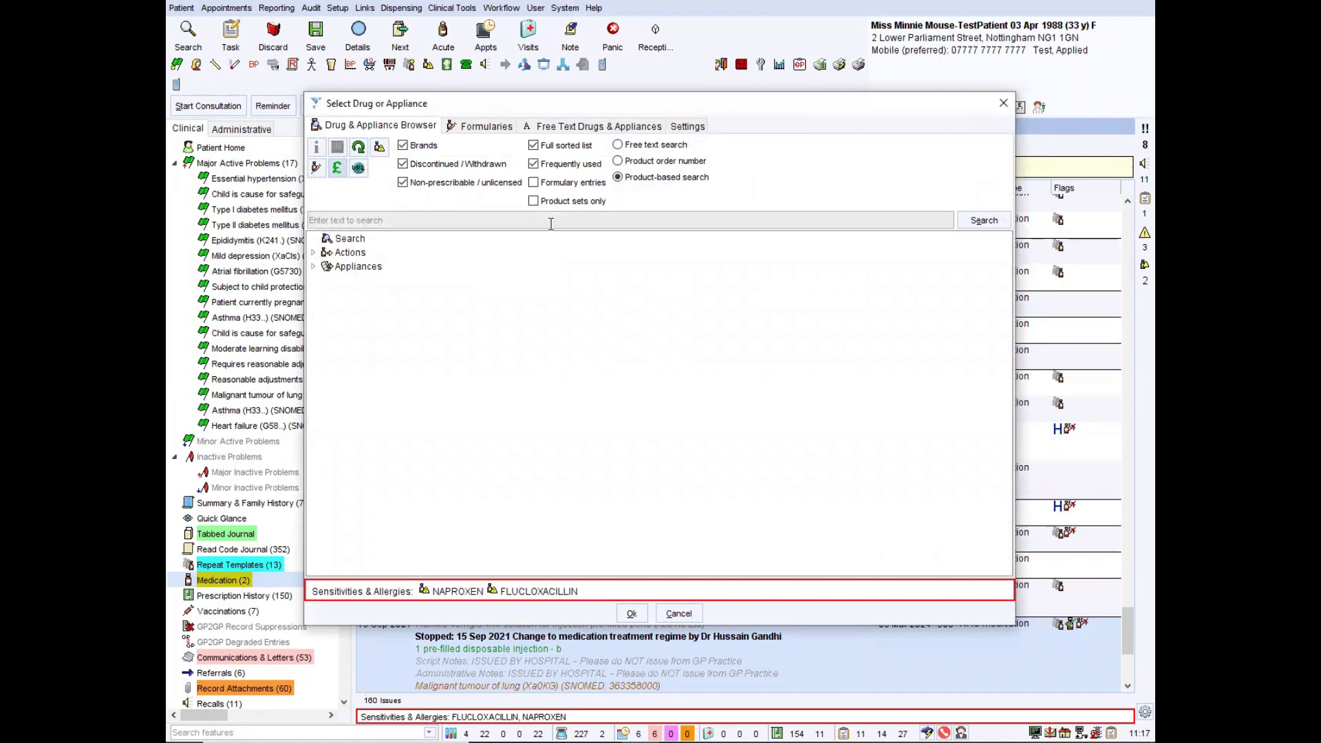
{"action": "type", "text": "humira"}
{"action": "key", "text": "Return"}
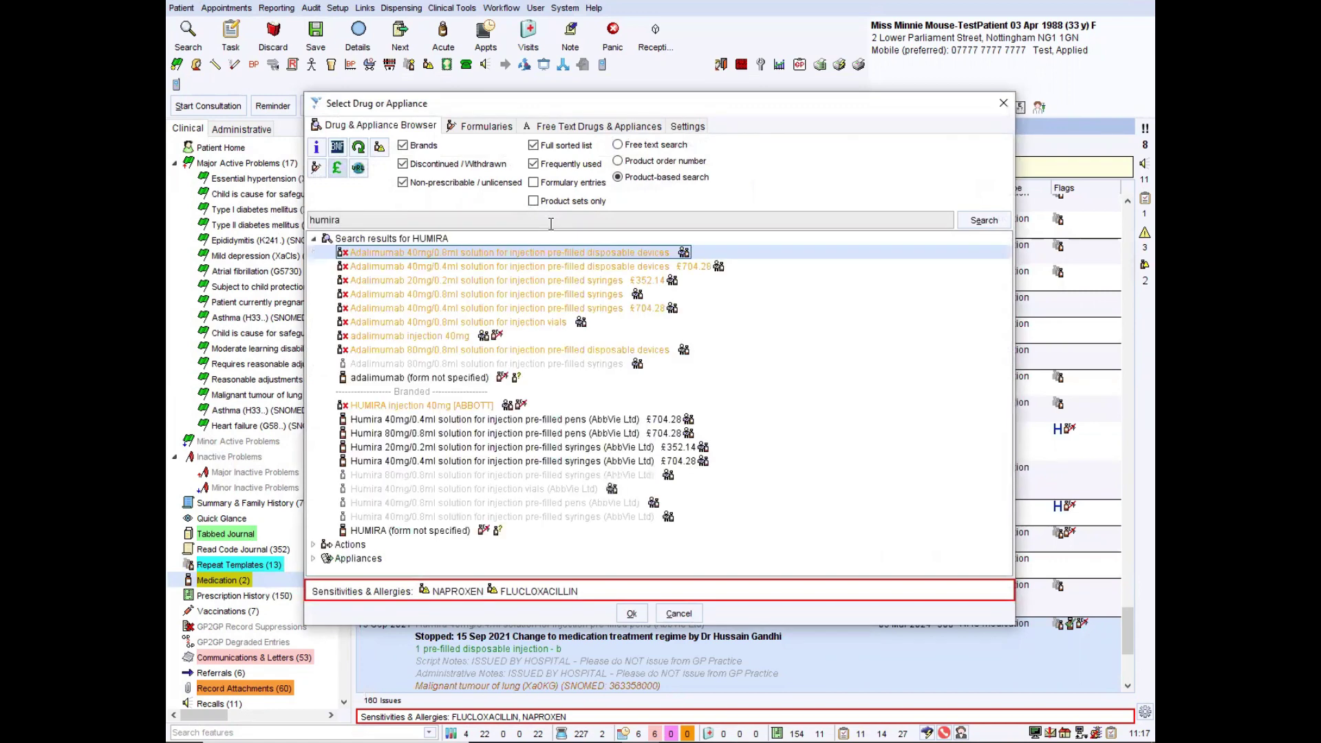
{"action": "left_click", "coordinate": [485, 433]}
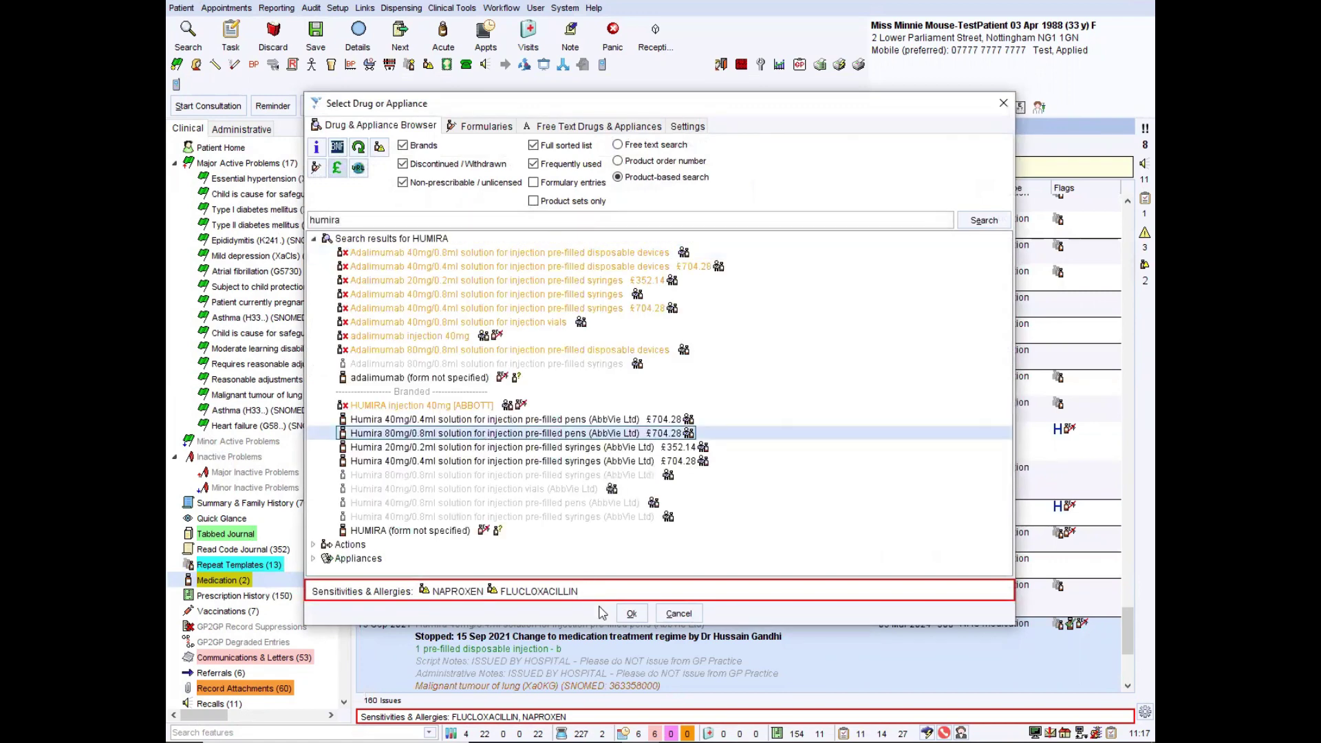
{"action": "left_click", "coordinate": [632, 613]}
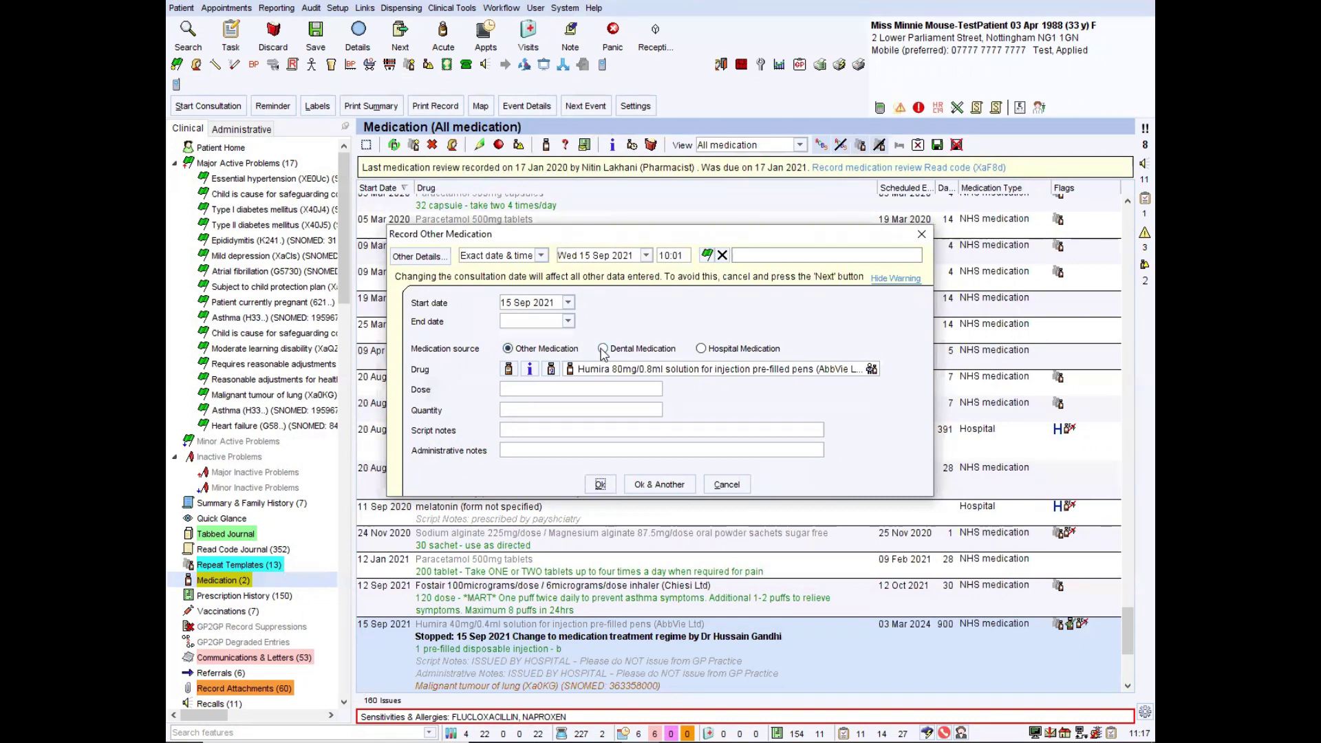
Mark Humira as Hospital Medication, dose 'oncea month', script note 'ISSUED BY HOSPITAL ONLY'
{"action": "left_click", "coordinate": [701, 349]}
{"action": "left_click", "coordinate": [578, 389]}
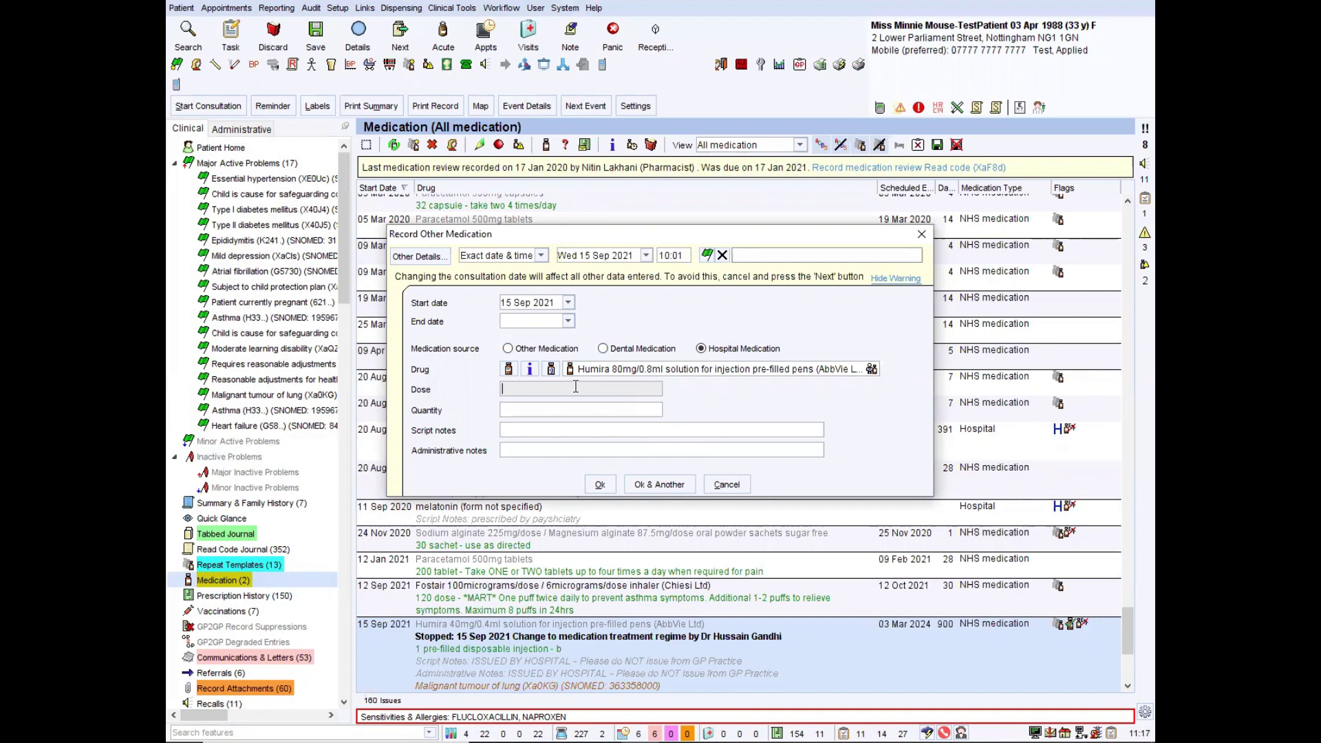
{"action": "type", "text": "on"}
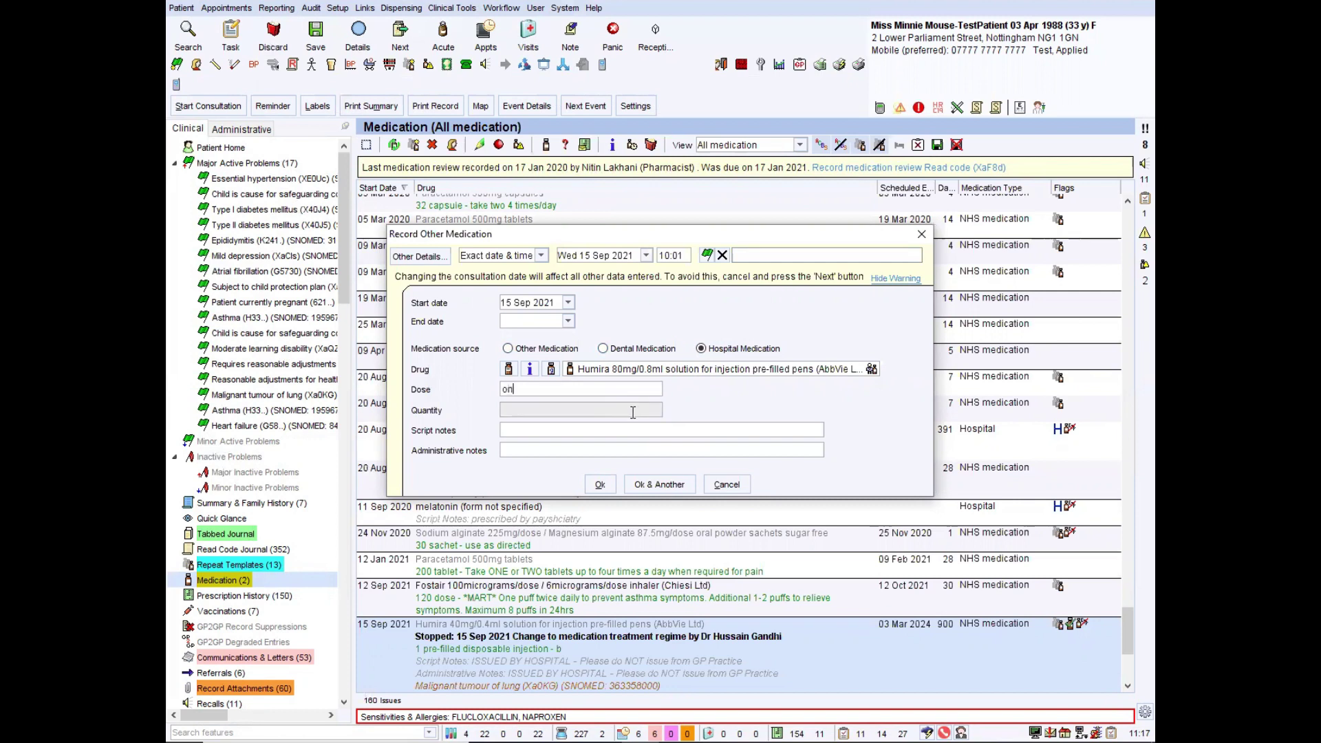
{"action": "type", "text": "cea month"}
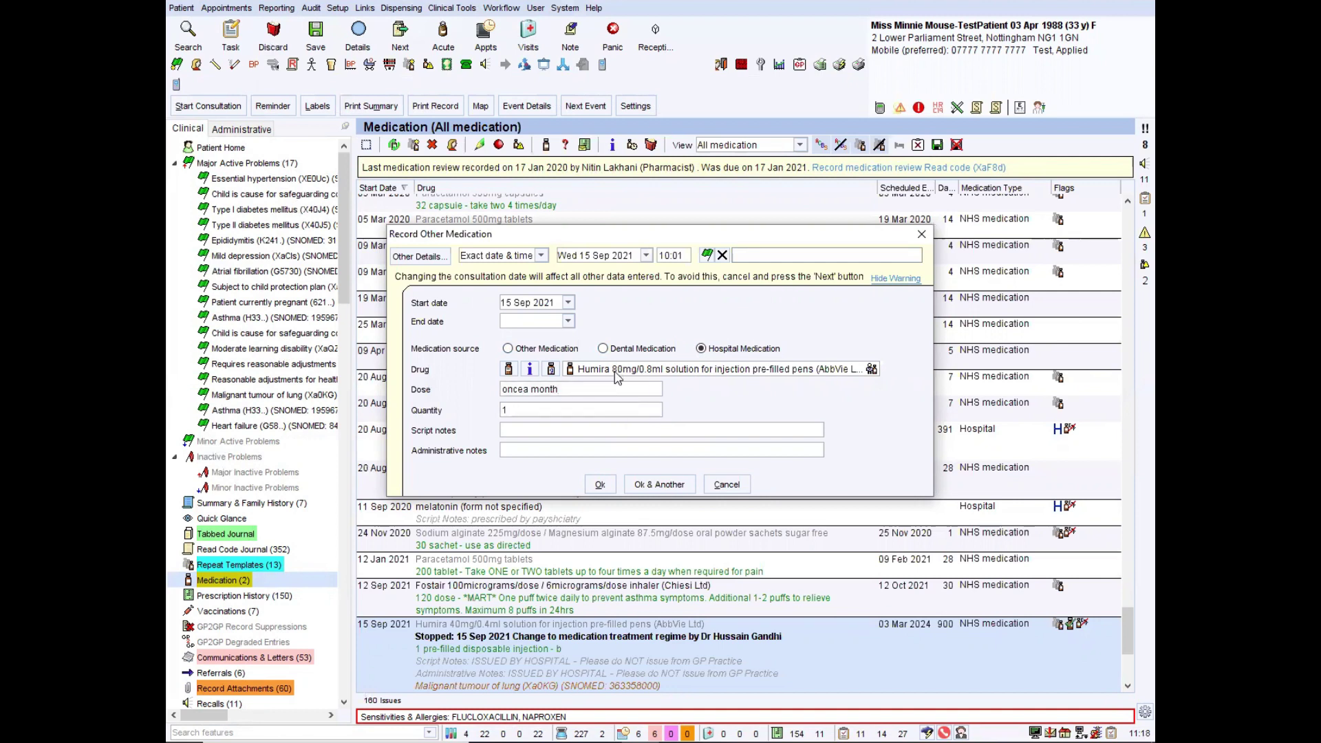
{"action": "left_click", "coordinate": [589, 429]}
{"action": "type", "text": "ISSUED "}
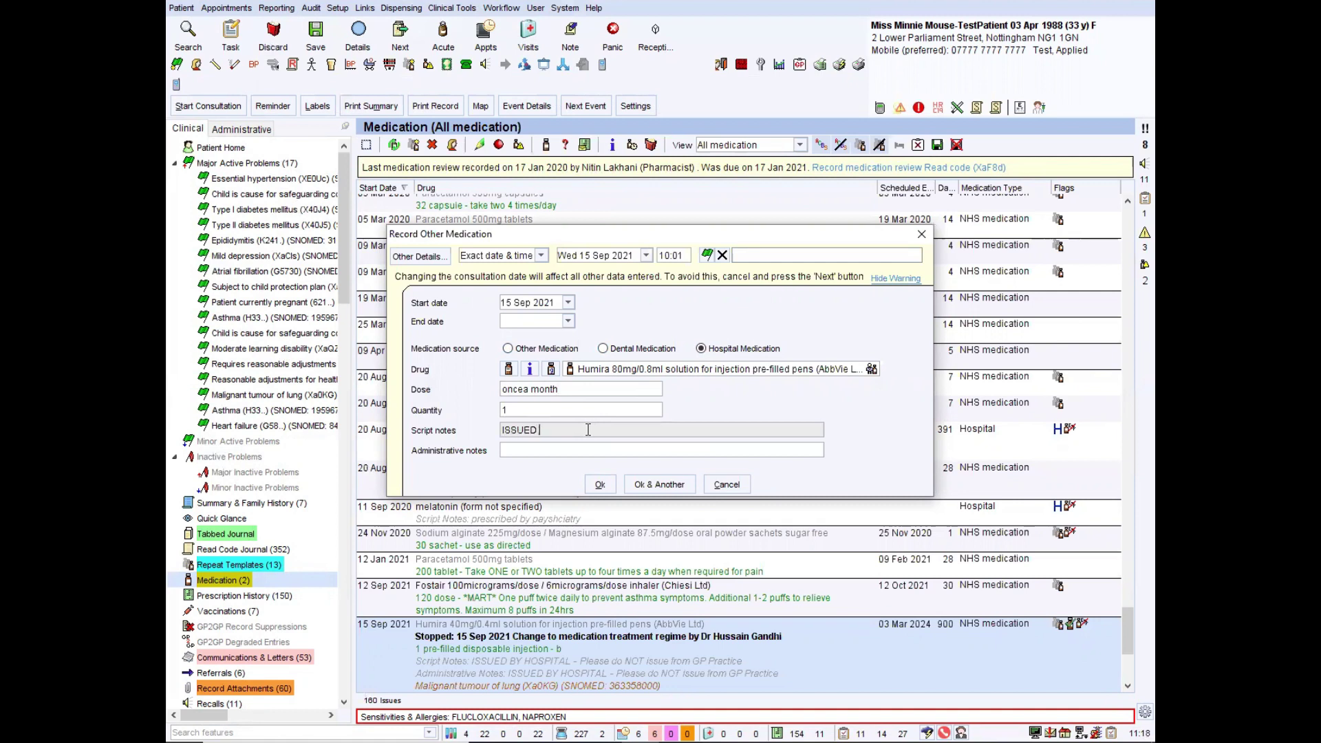
{"action": "type", "text": "BY HOSPITAL ONLY"}
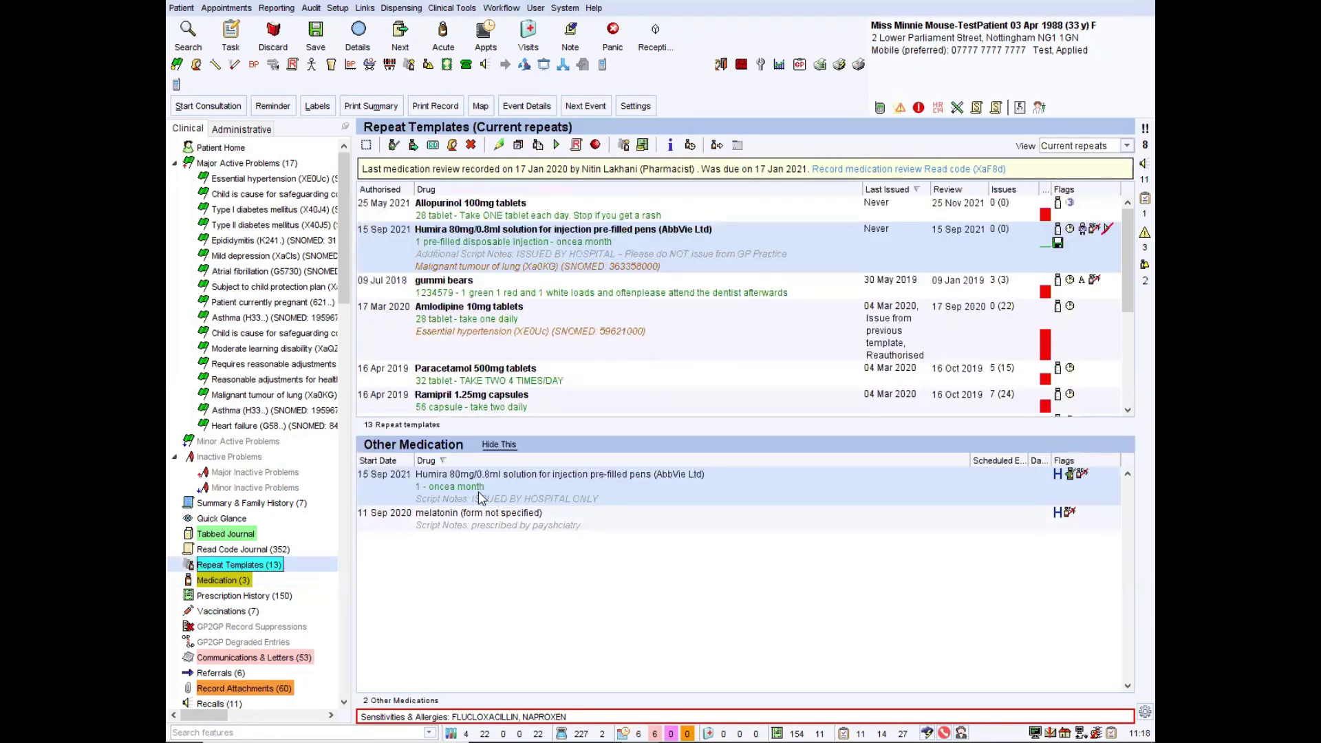
{"action": "left_click", "coordinate": [456, 487]}
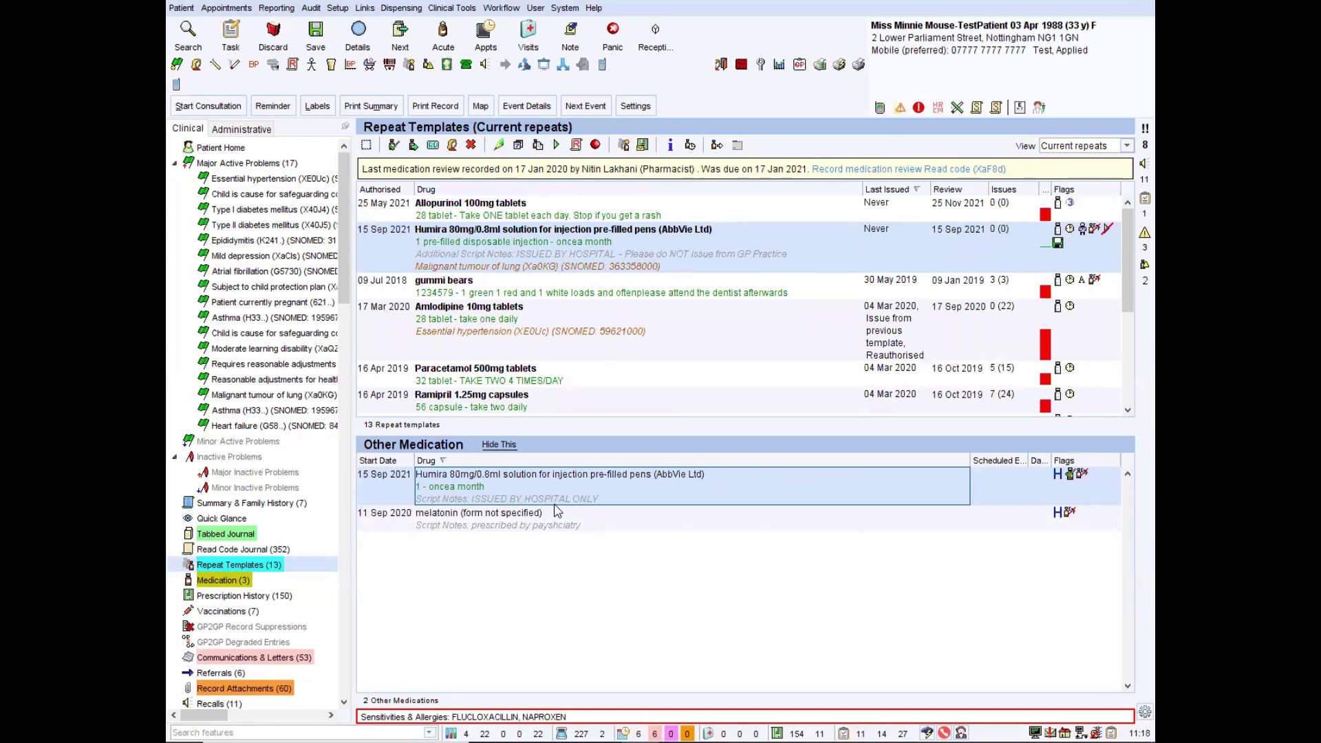
{"action": "right_click", "coordinate": [609, 491]}
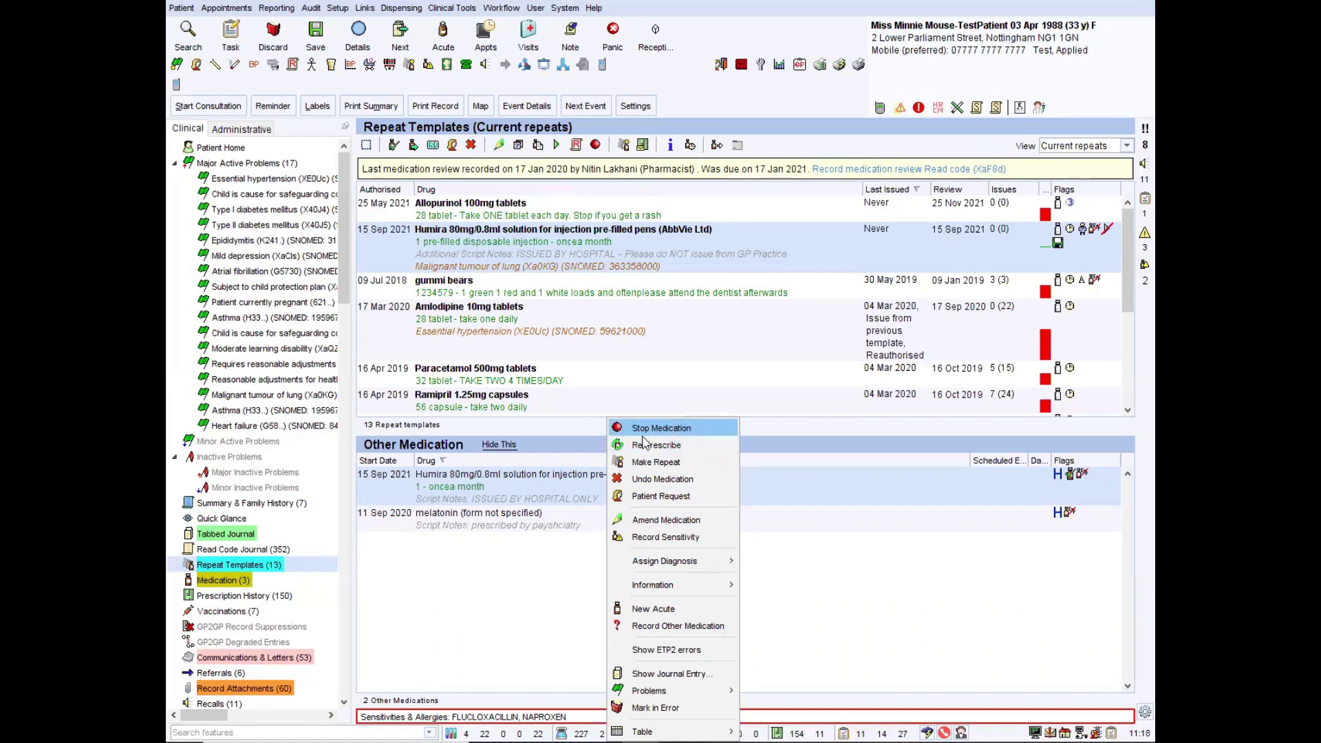
{"action": "left_click", "coordinate": [539, 486]}
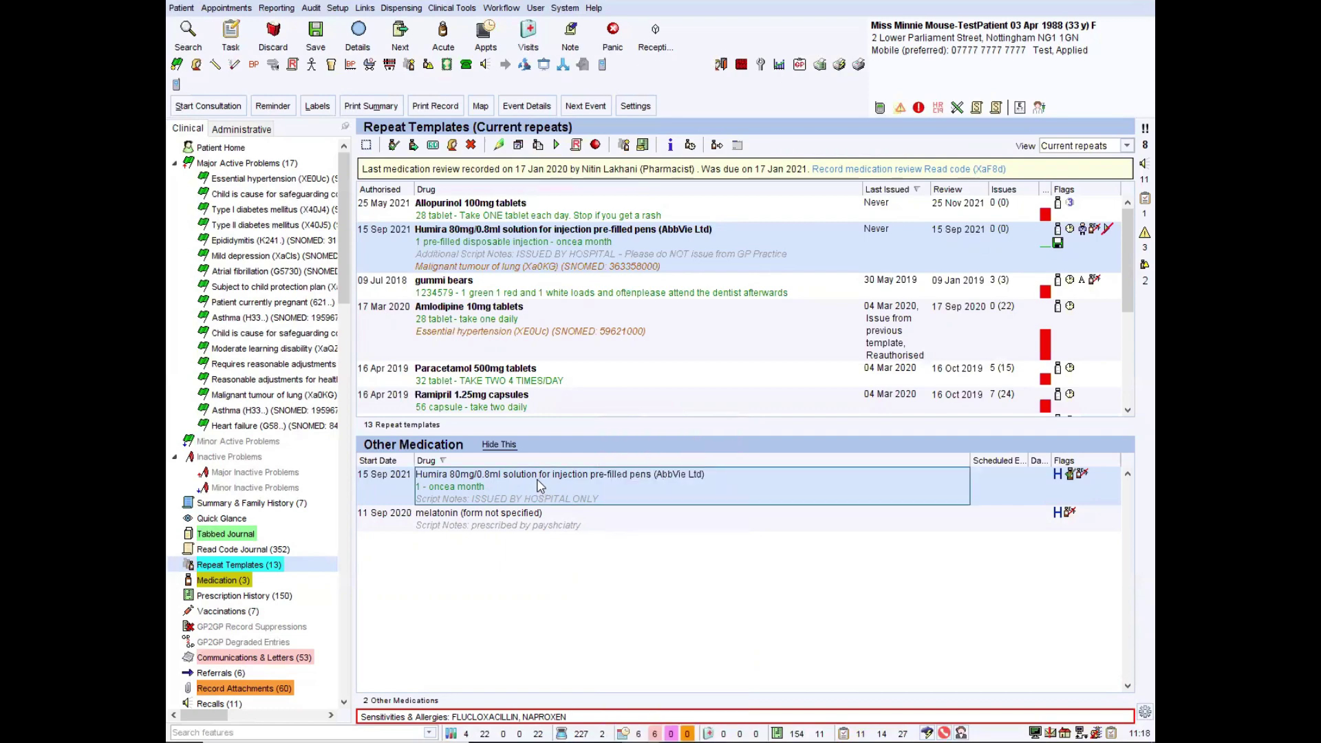